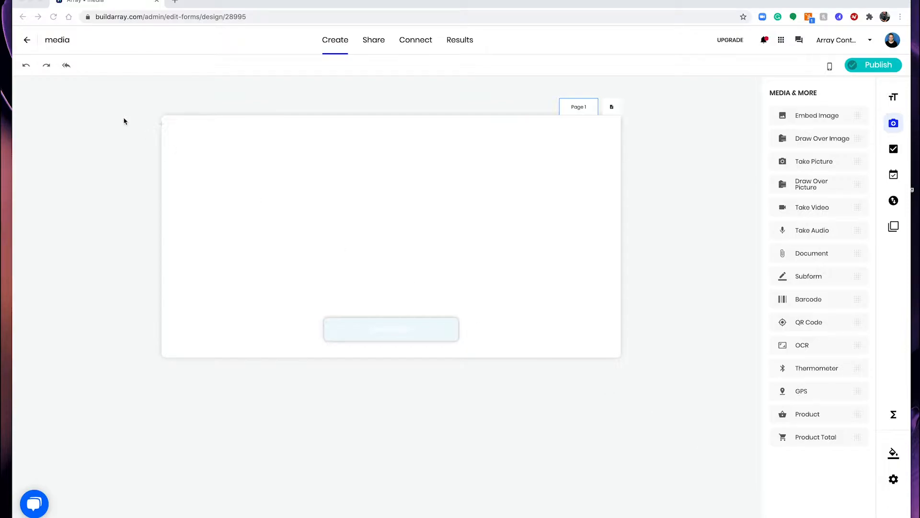
Step: Insert an image block at the start of the form using the ppe picture from the Desktop
click(162, 128)
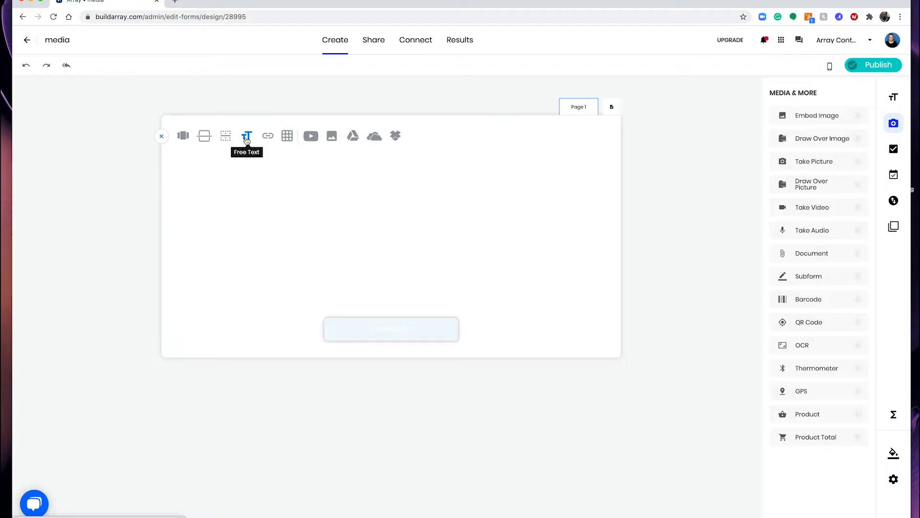
click(331, 138)
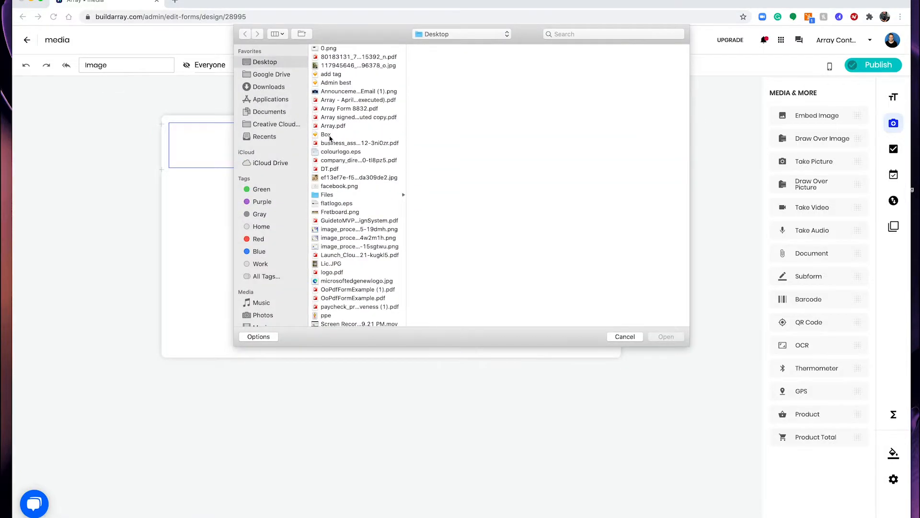
scroll(330, 138, down, 5)
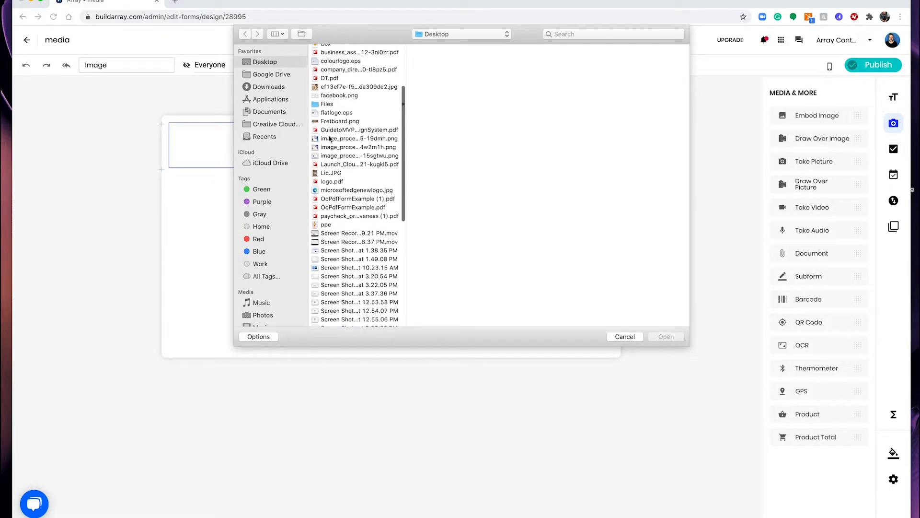
click(331, 224)
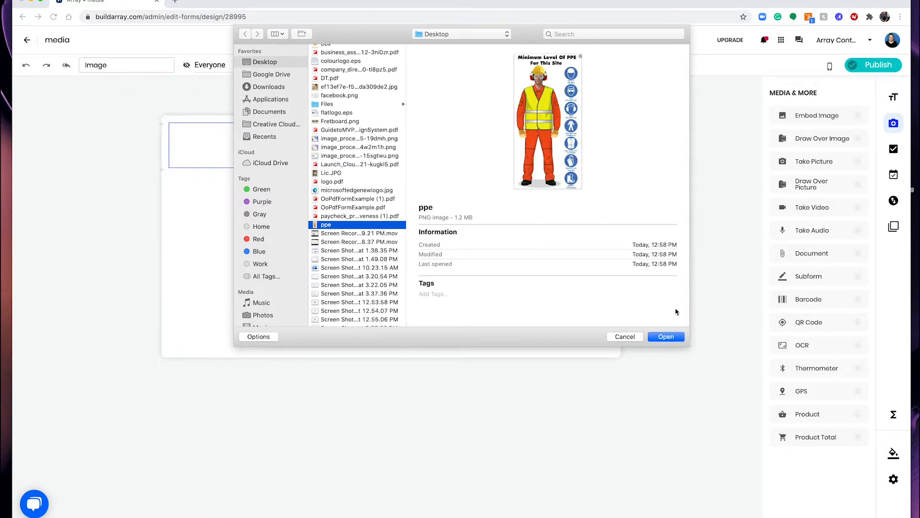
click(669, 335)
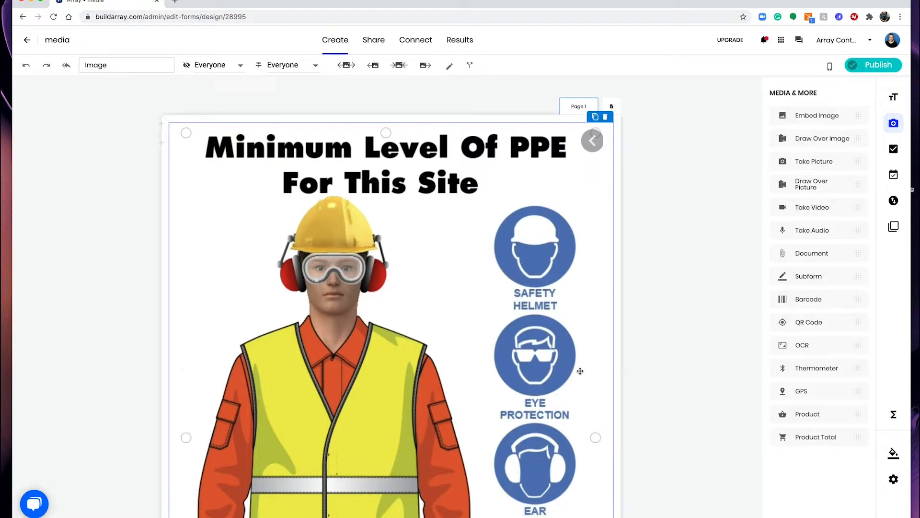
Step: Shrink the PPE image to about a quarter of the form's width and remove it from the form
scroll(582, 372, down, 2)
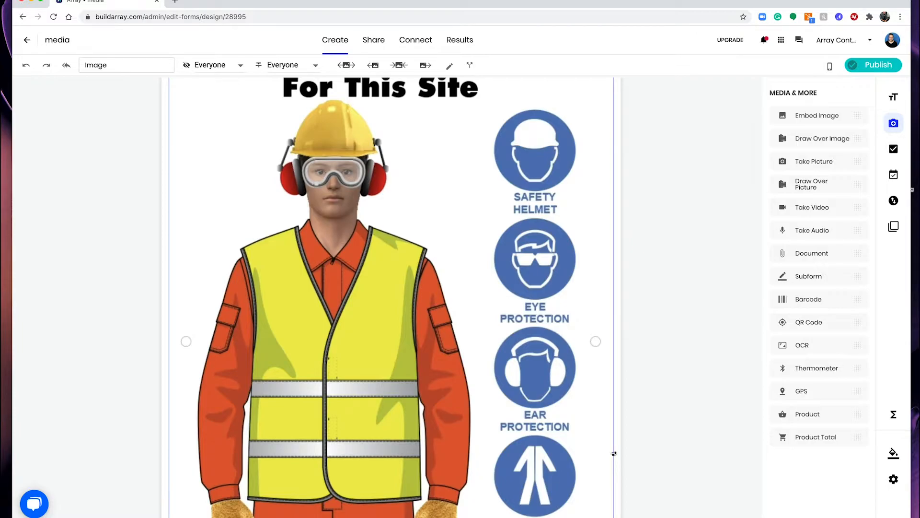
drag(614, 454, 294, 314)
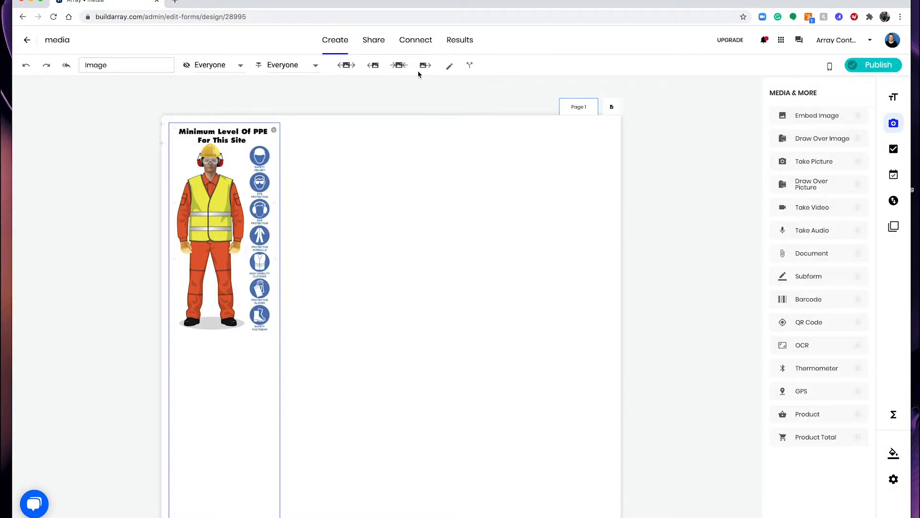
click(447, 69)
click(271, 118)
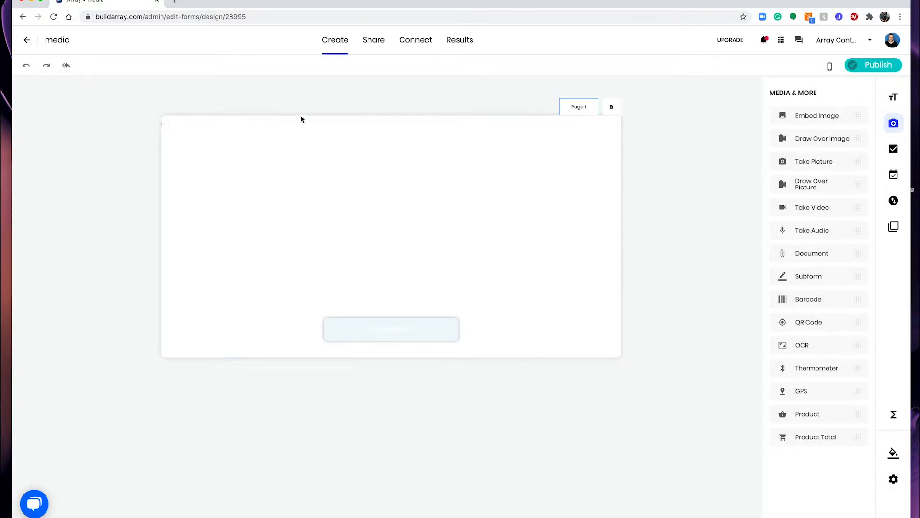
Step: Add a Take Picture field to the form, turn on its editing option and check the available image limits
drag(825, 170, 381, 168)
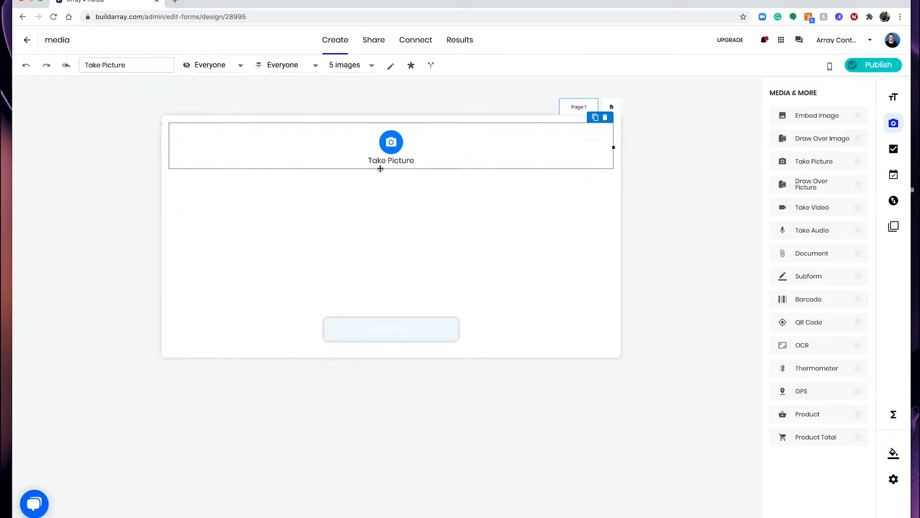
click(391, 67)
click(365, 68)
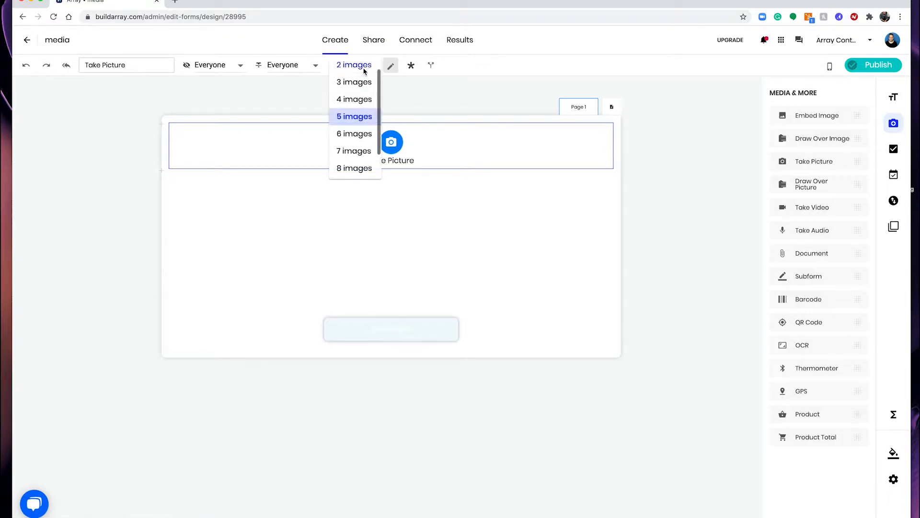
scroll(350, 139, down, 1)
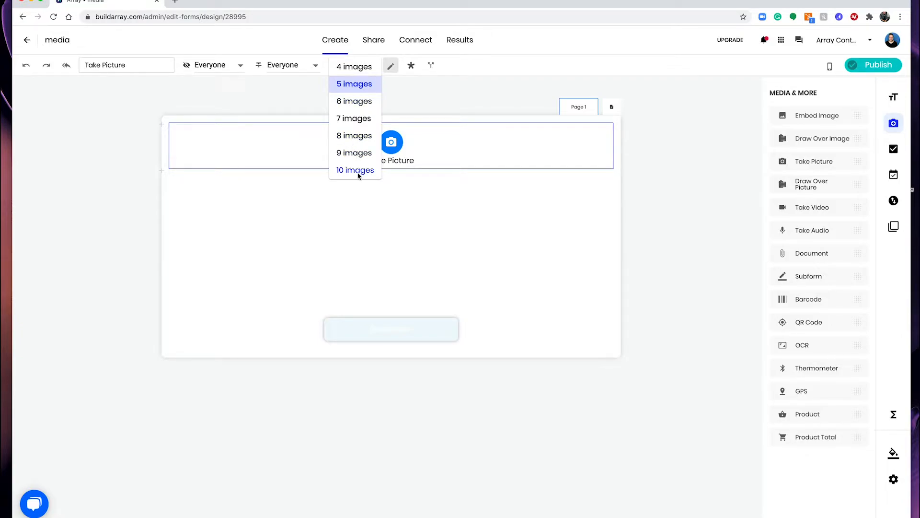
click(479, 189)
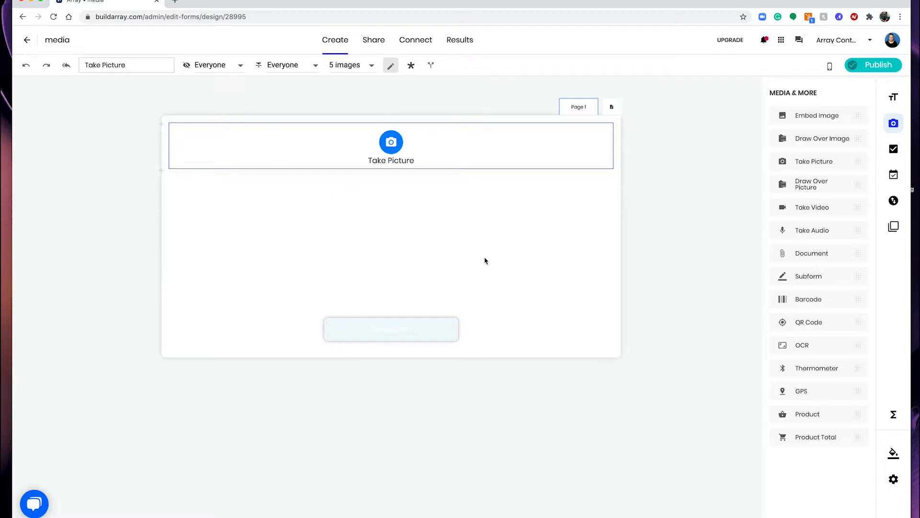
Step: Publish the form with the Take Picture field and open its tablet preview
click(888, 67)
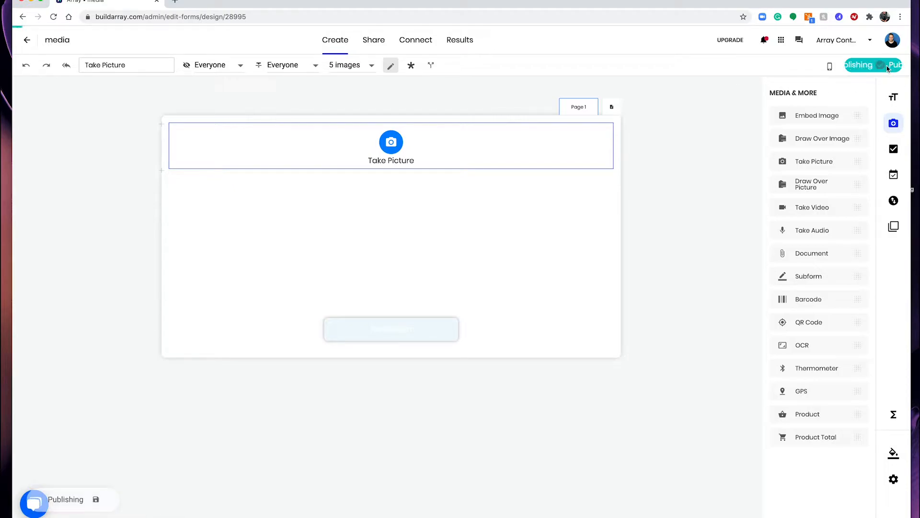
click(829, 66)
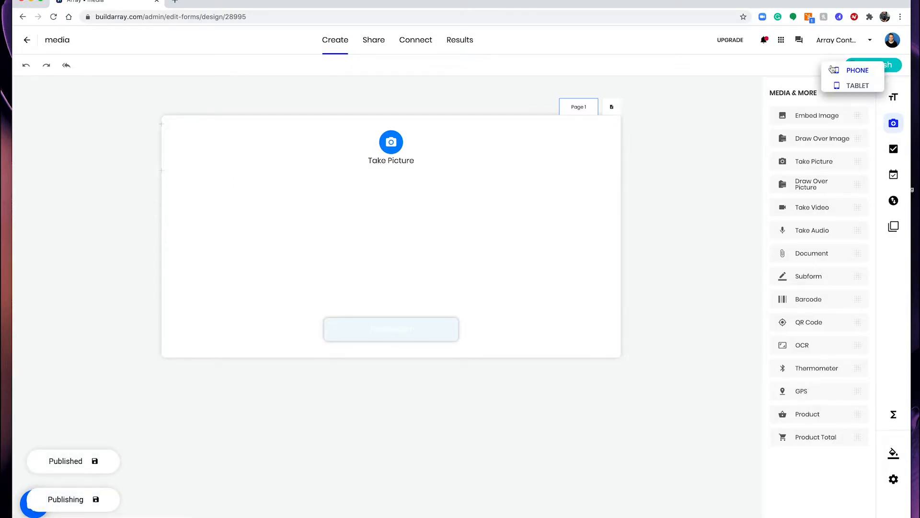
click(857, 86)
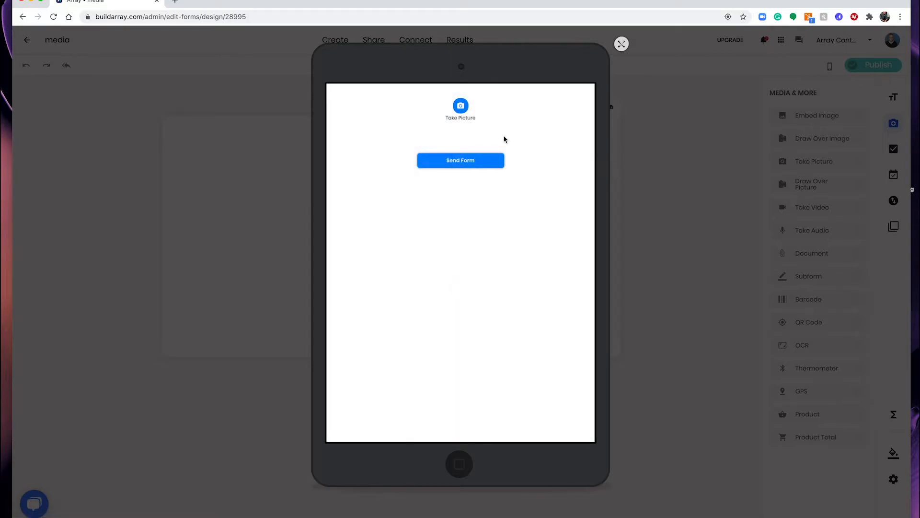
Step: Test the Take Picture field in the tablet preview by uploading the ppe image, and close the preview
click(462, 108)
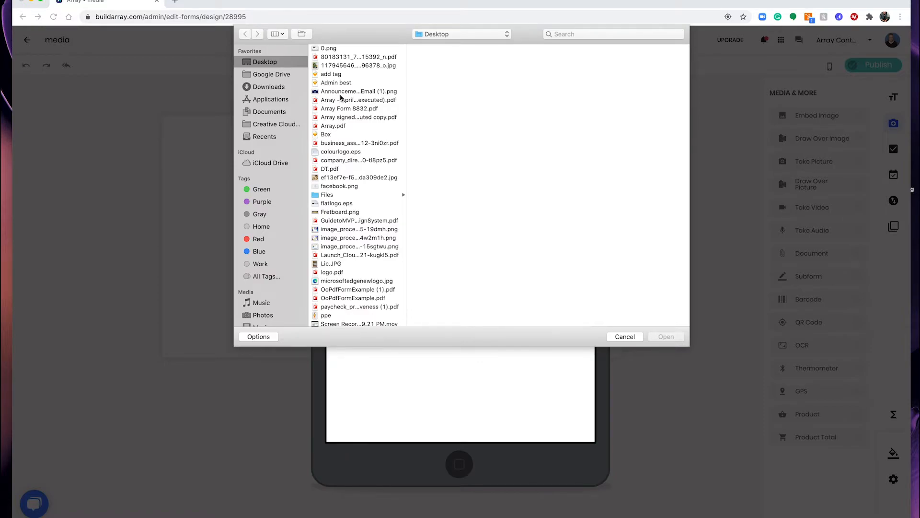
scroll(340, 99, down, 5)
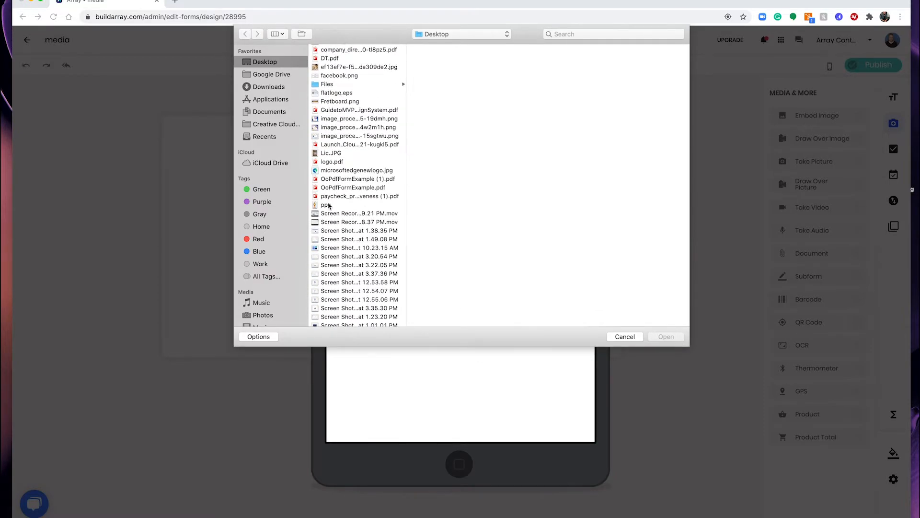
click(326, 206)
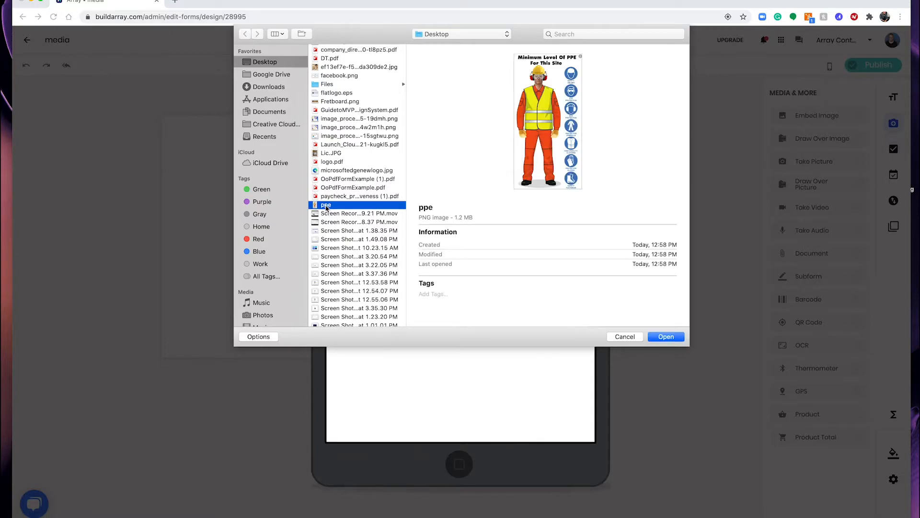
click(674, 336)
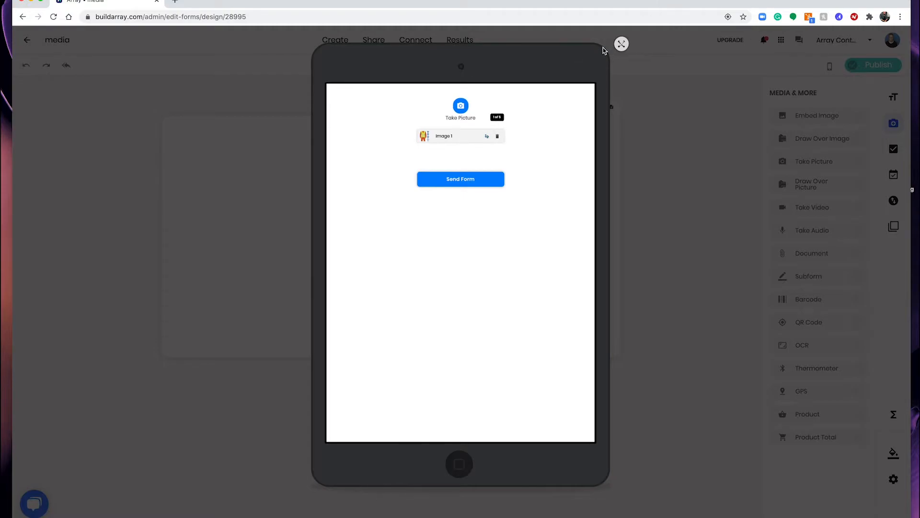
click(621, 43)
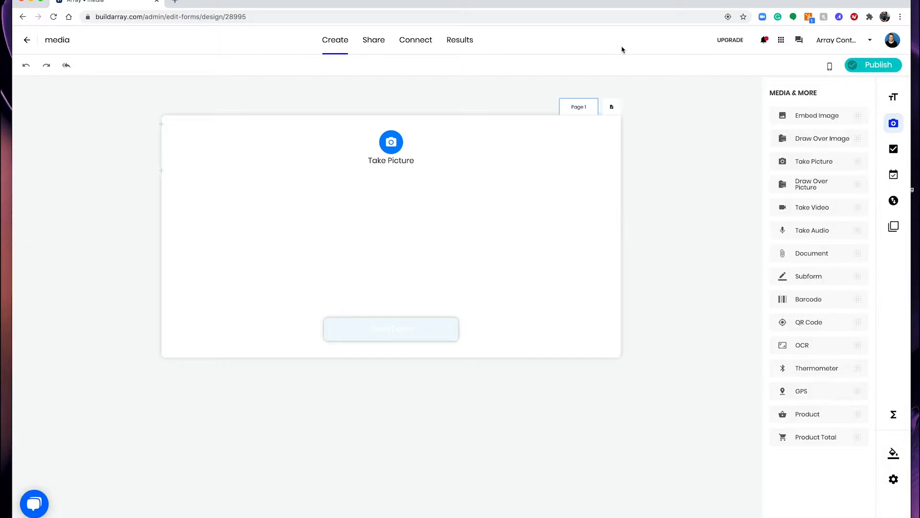
Step: Replace the Take Picture field with Take Video and Take Audio fields, and remove both of them
click(606, 121)
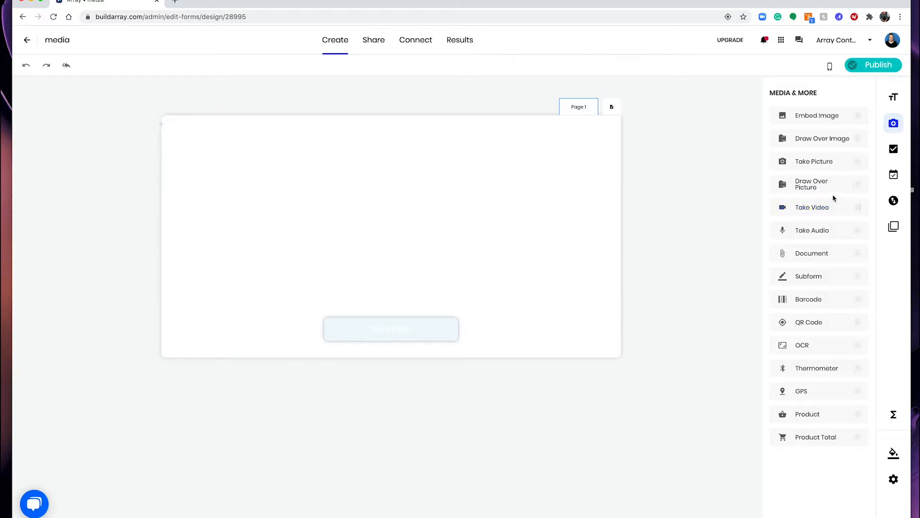
drag(832, 205, 367, 135)
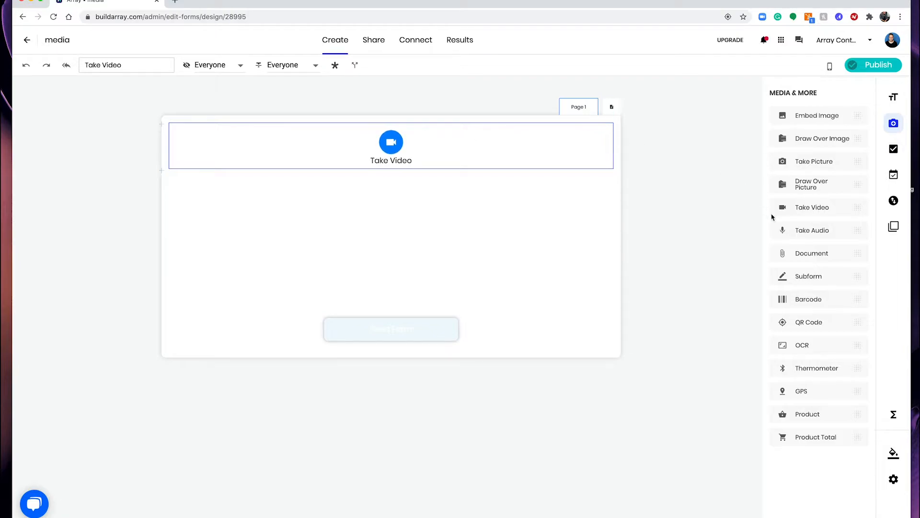
drag(803, 231, 395, 201)
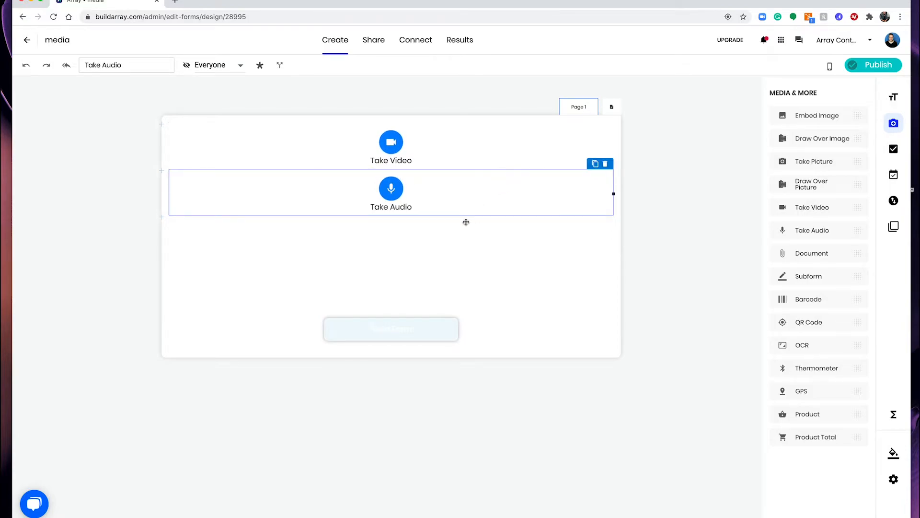
click(605, 164)
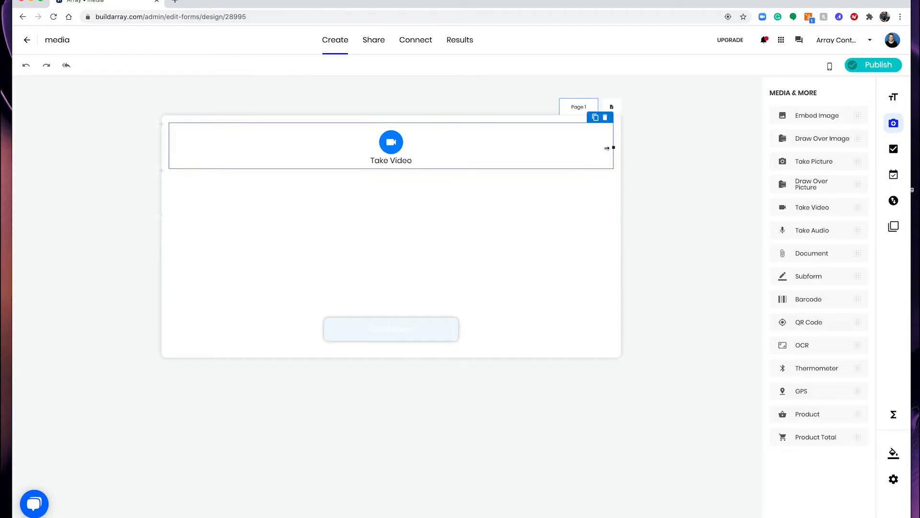
click(605, 118)
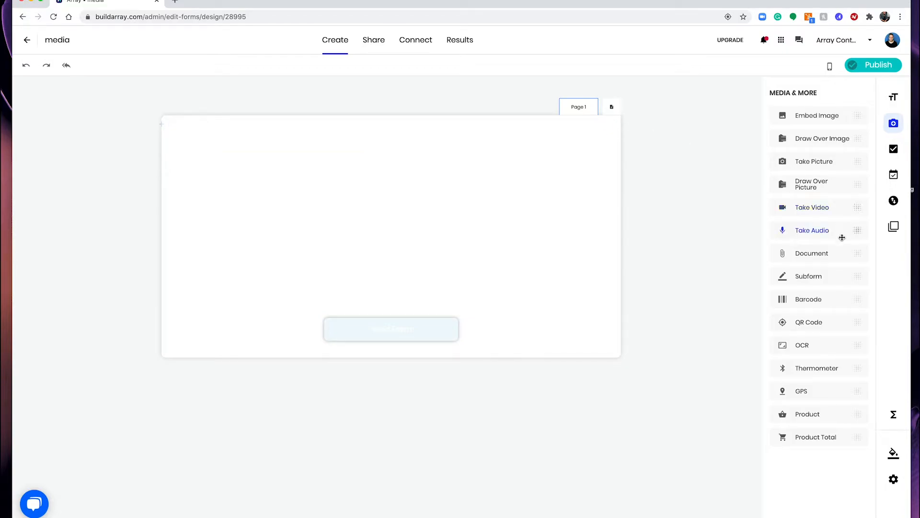
Step: Add a Document attachment field to the form and delete it
drag(841, 246, 387, 186)
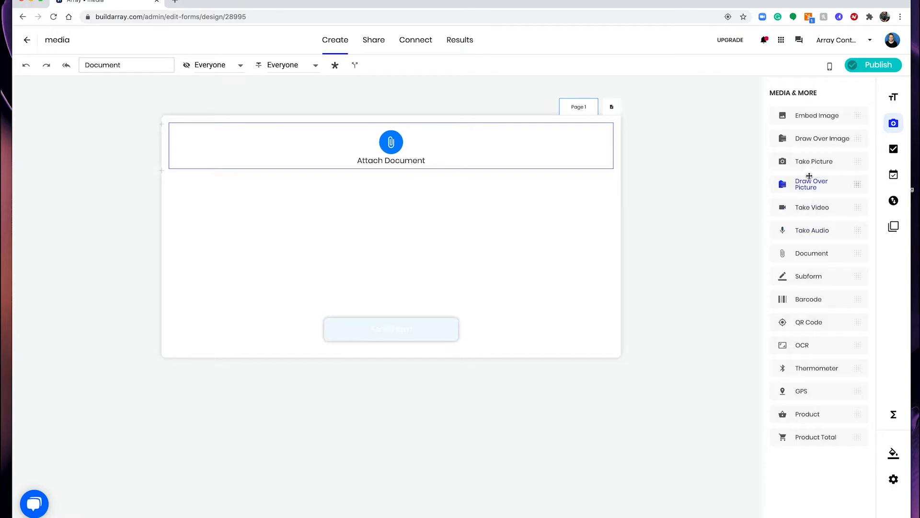
mouse_move(593, 148)
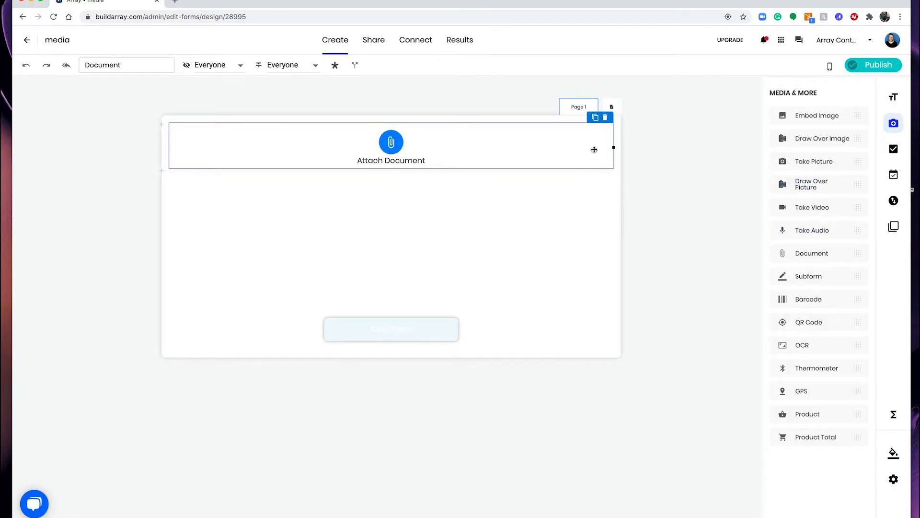
click(605, 118)
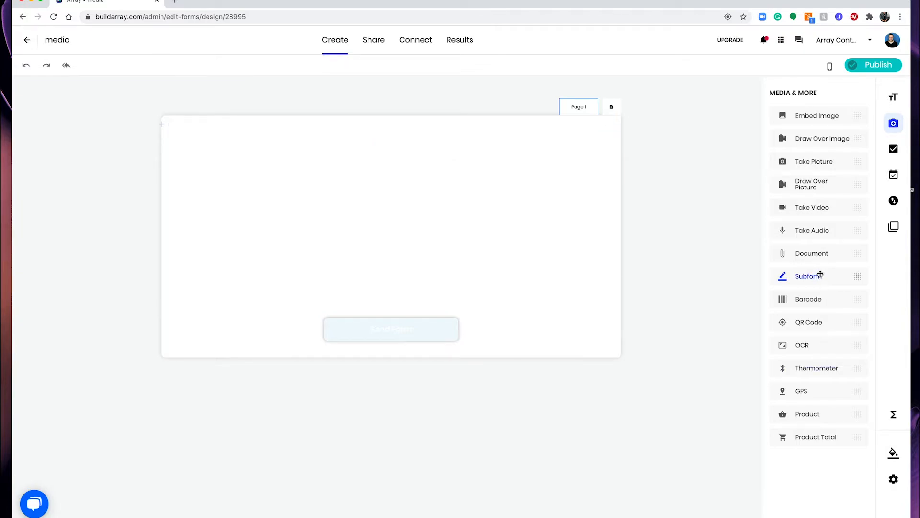
Step: Add a Subform field to the empty form and open its row layout for editing
drag(821, 275, 366, 152)
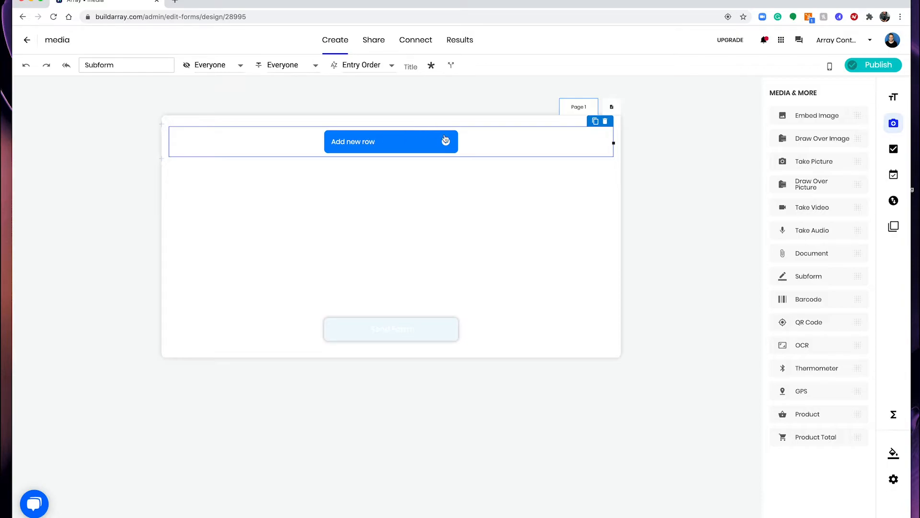
double_click(353, 142)
click(446, 141)
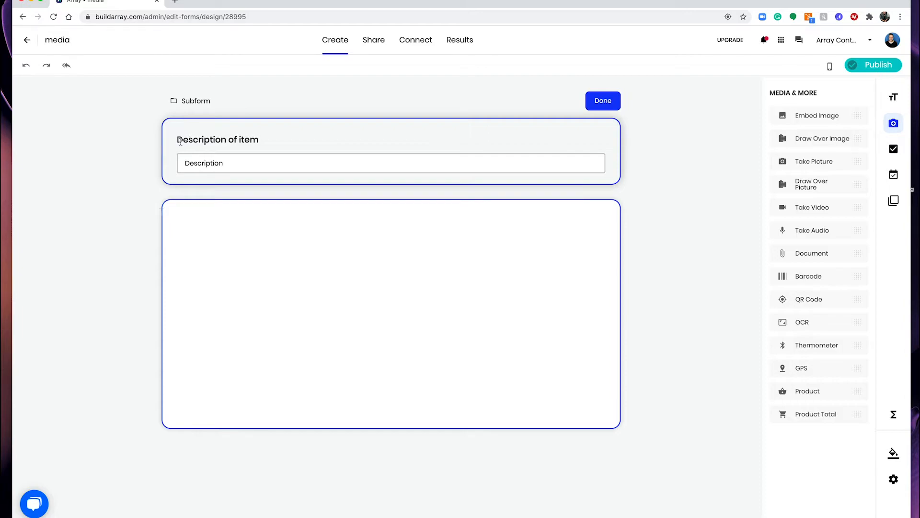
Step: Place a Take Picture field in the subform below the item description and finish editing the subform
double_click(205, 138)
click(214, 158)
drag(823, 169, 467, 288)
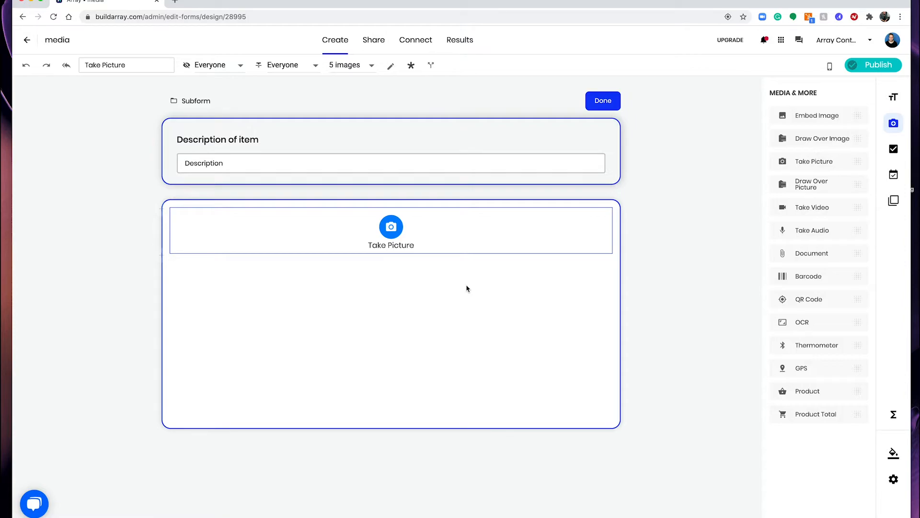
click(597, 106)
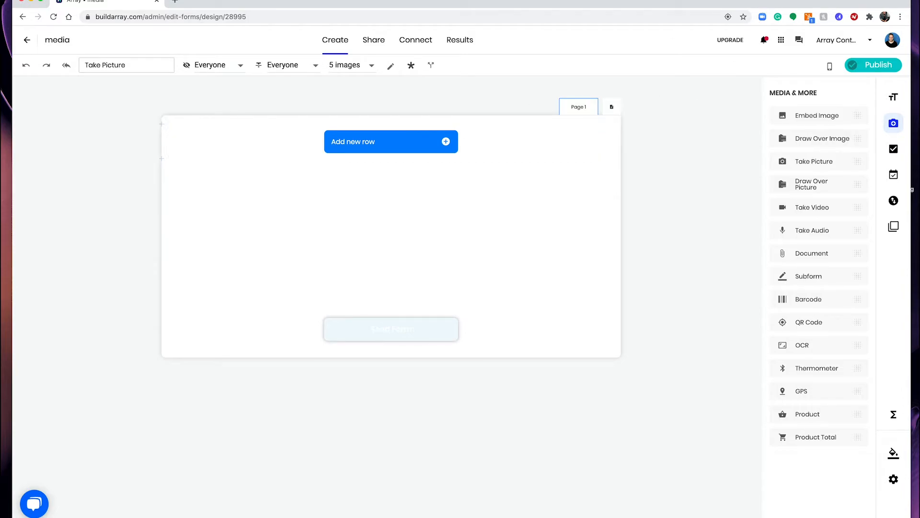
Step: Publish the form with the subform and open its phone preview
click(857, 67)
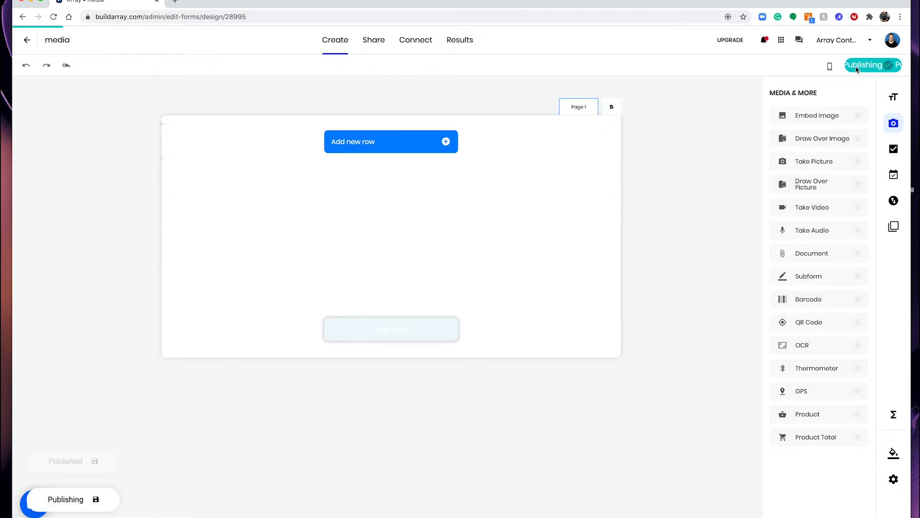
click(830, 66)
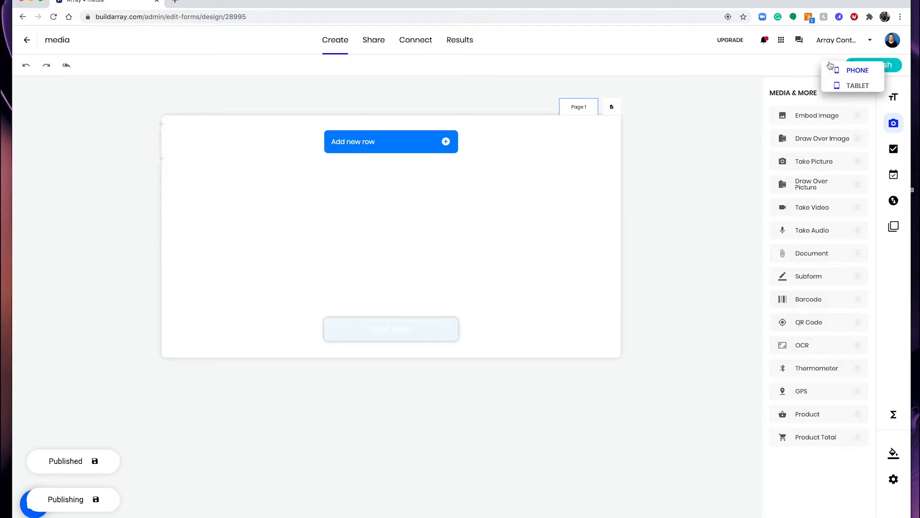
click(854, 73)
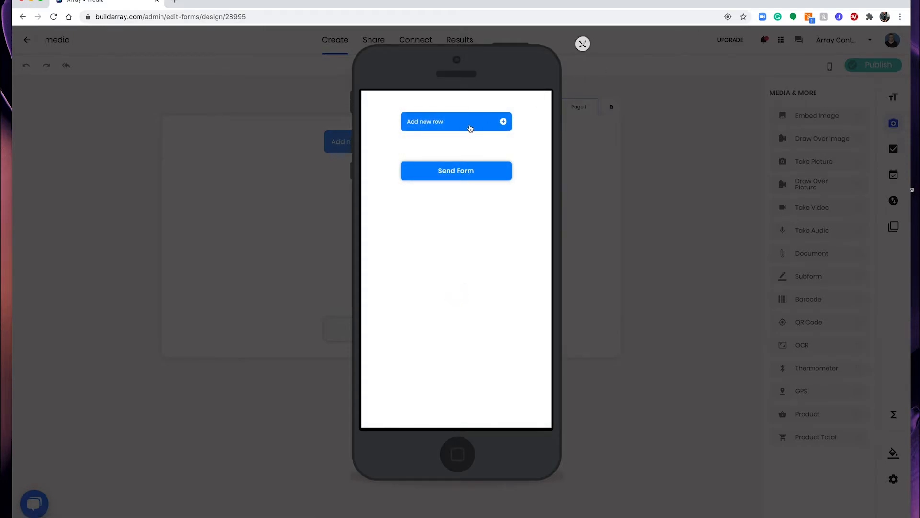
Step: Add and save a subform row with the description "crack" in the phone preview, and close the preview
click(470, 126)
click(425, 146)
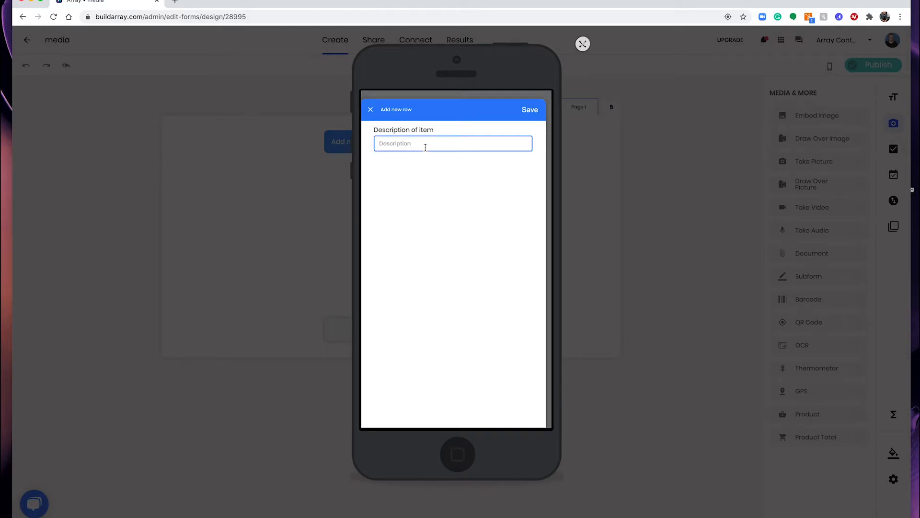
text(crack)
click(530, 109)
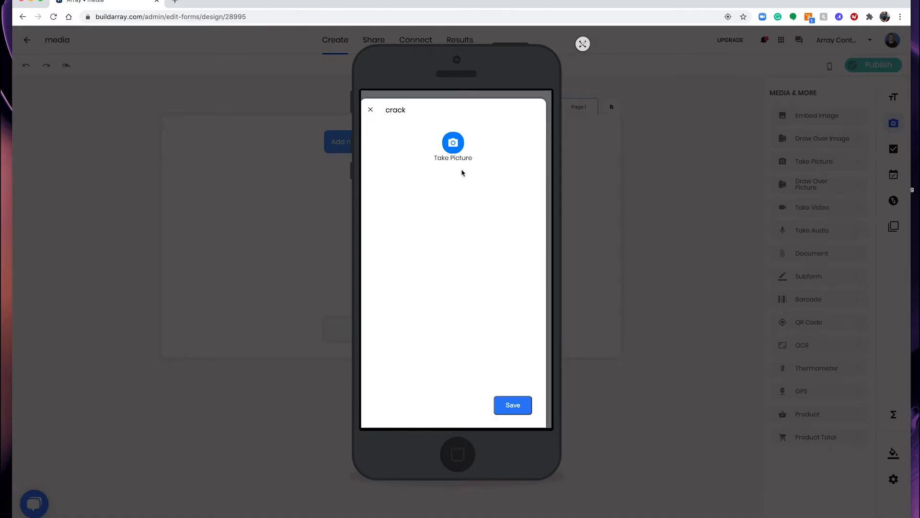
click(513, 406)
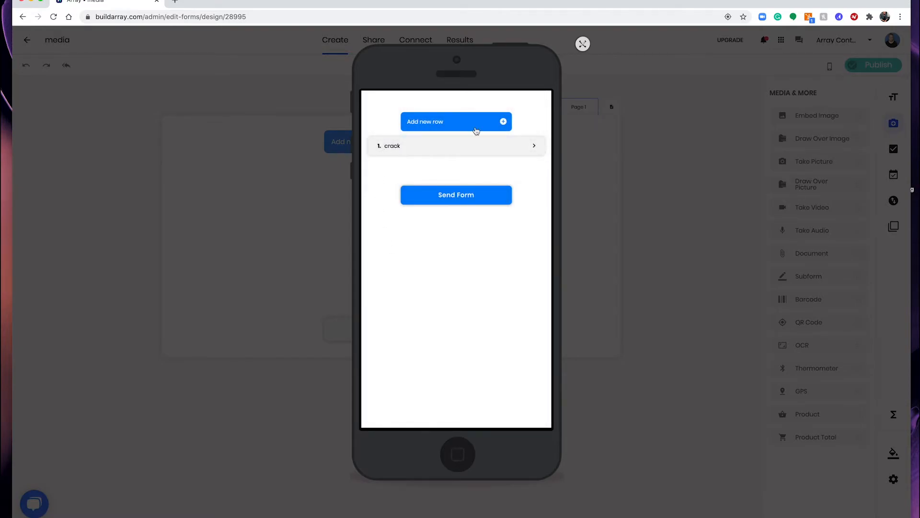
click(583, 43)
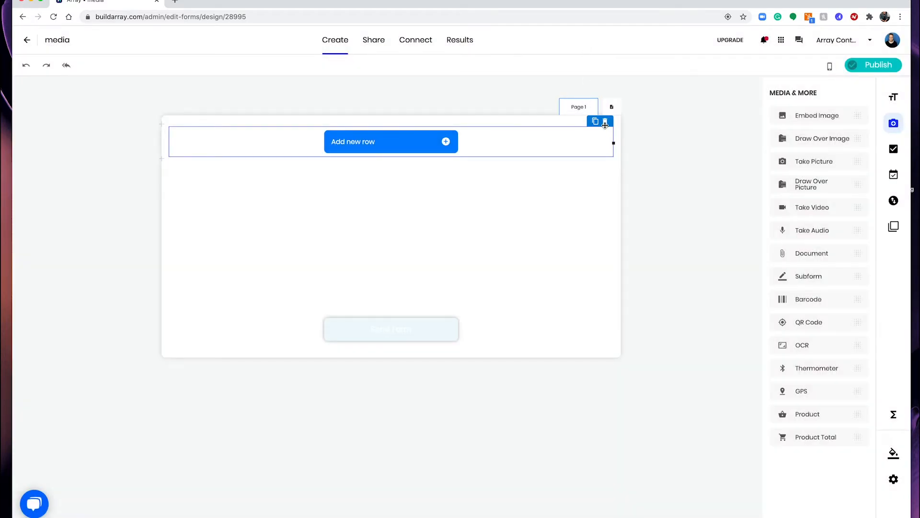
Step: Replace the subform with Barcode, QR Code and OCR fields stacked in that order on the form
click(605, 122)
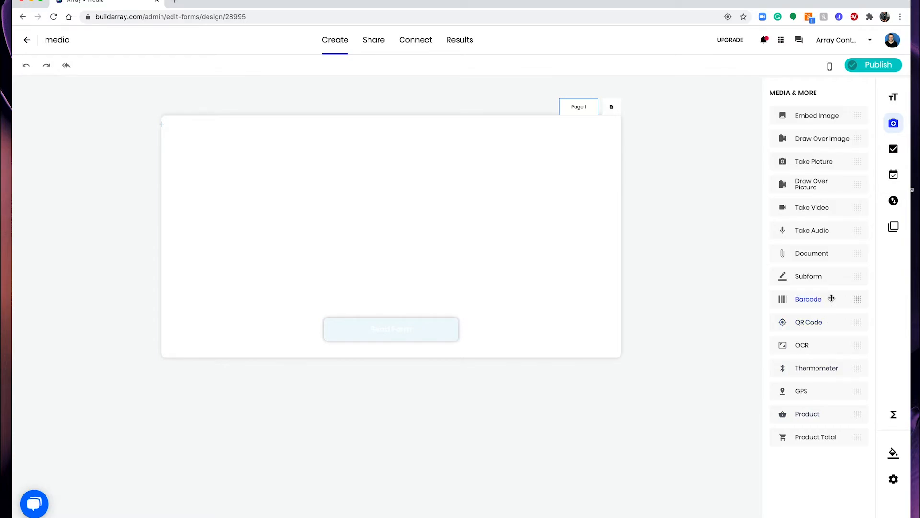
drag(832, 299, 421, 171)
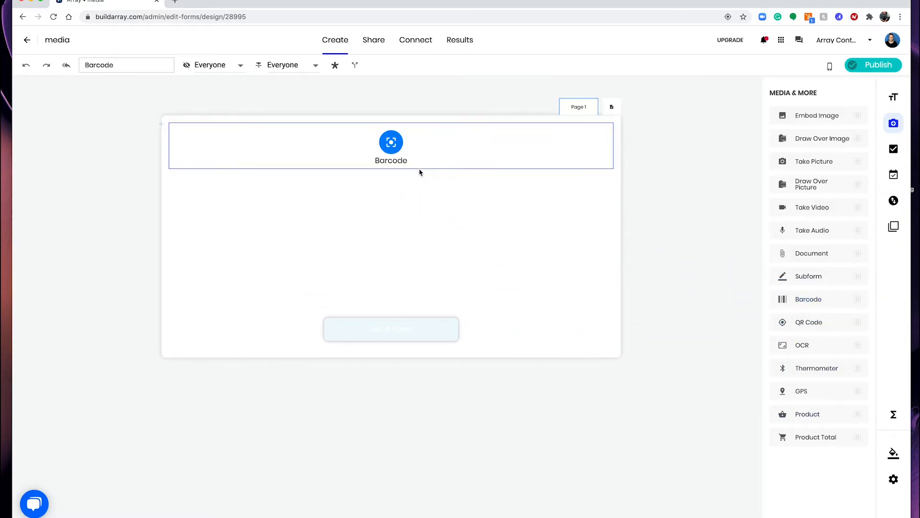
drag(800, 319, 483, 191)
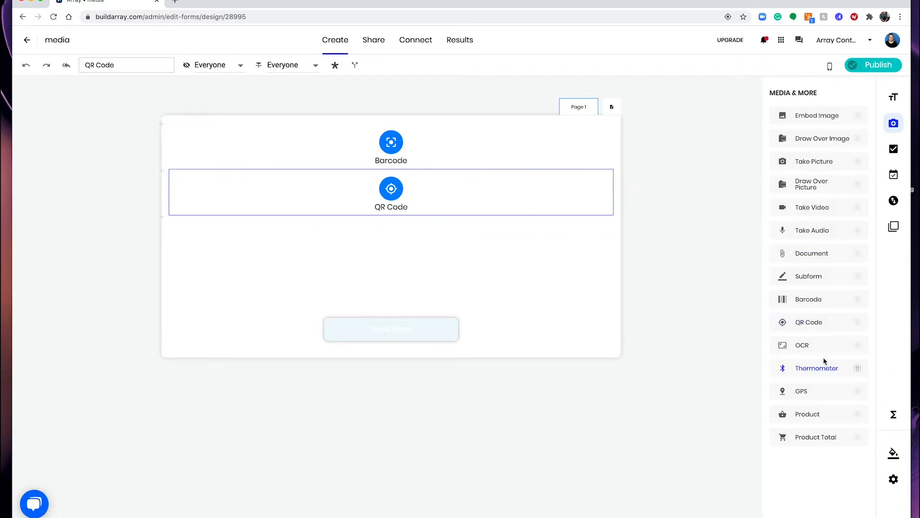
drag(818, 347, 484, 273)
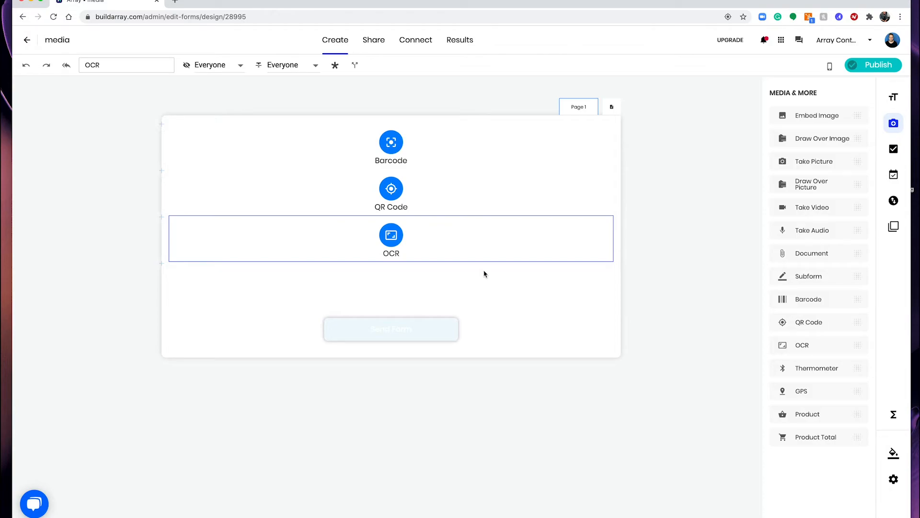
Step: Delete the Barcode, QR Code and OCR fields together and add a Thermometer field to the form
drag(461, 272, 402, 144)
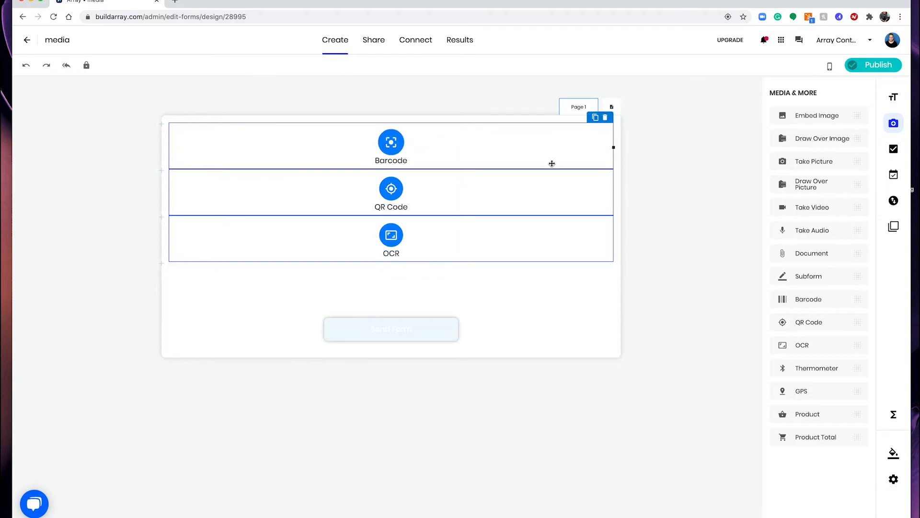
key(Delete)
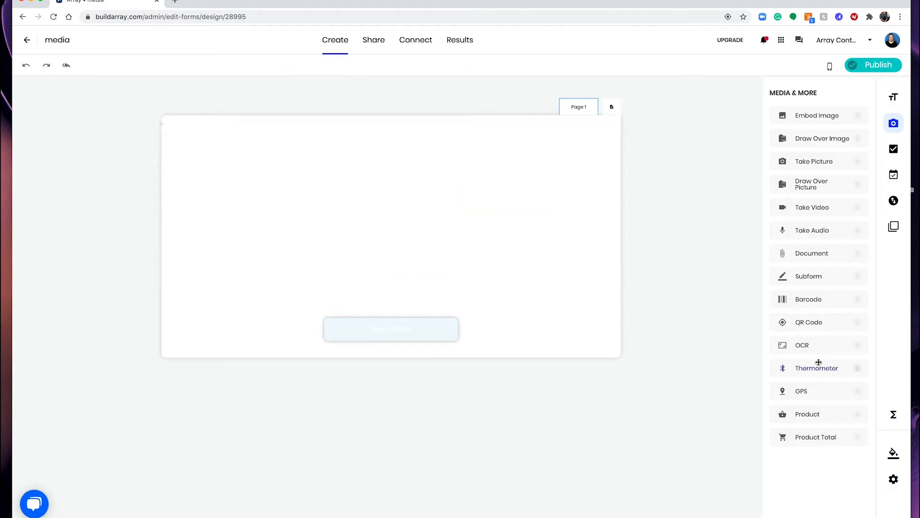
drag(817, 375, 338, 196)
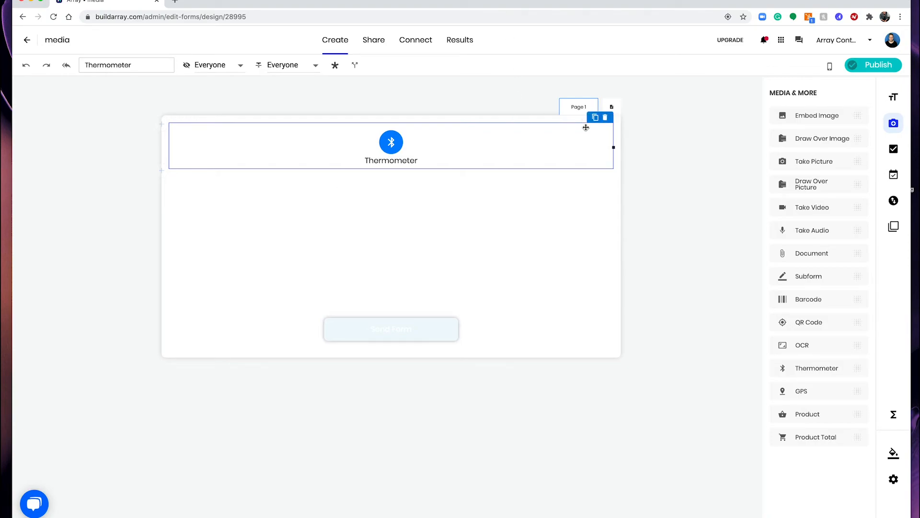
Step: Replace the Thermometer field with a GPS field
click(606, 119)
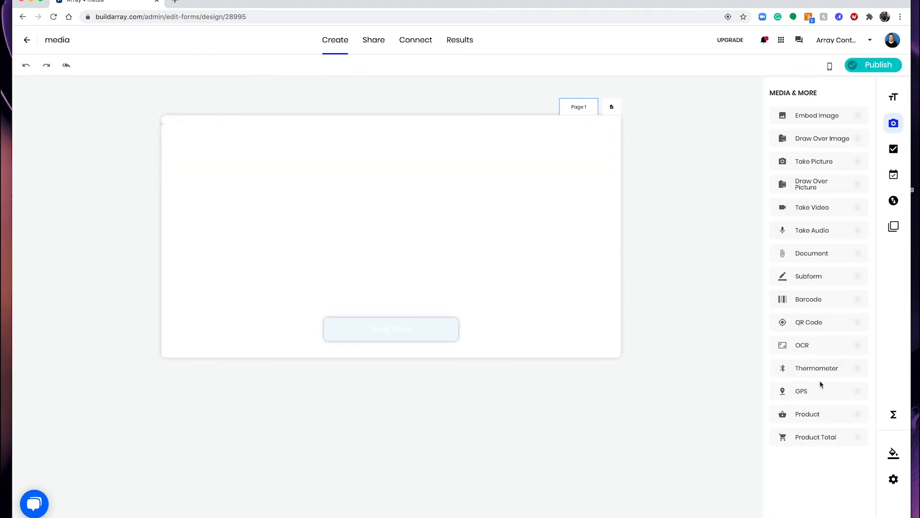
drag(819, 384, 377, 133)
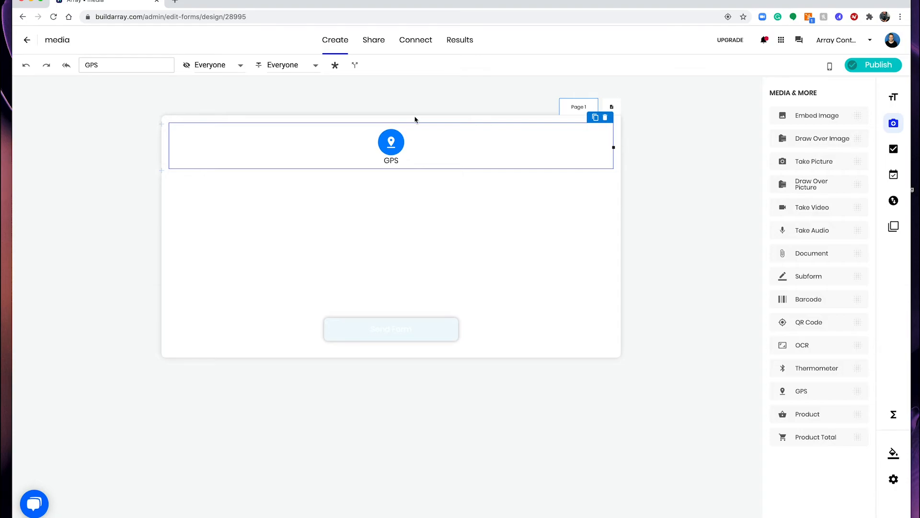
Step: Publish the form and test the GPS field in the tablet preview by capturing the current location
click(869, 66)
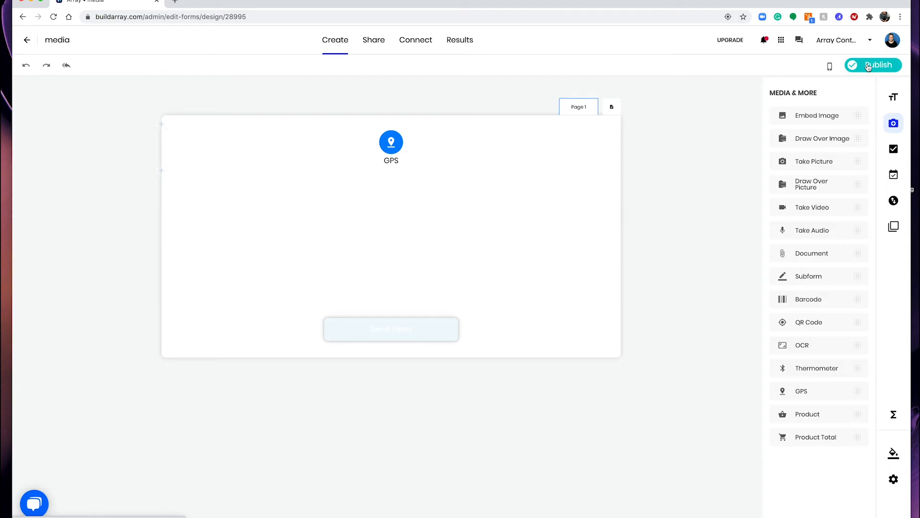
click(829, 66)
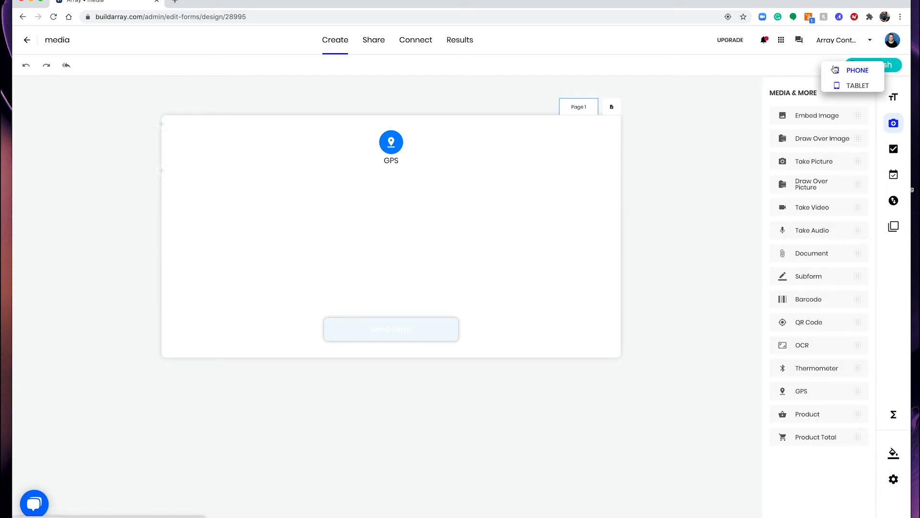
click(851, 88)
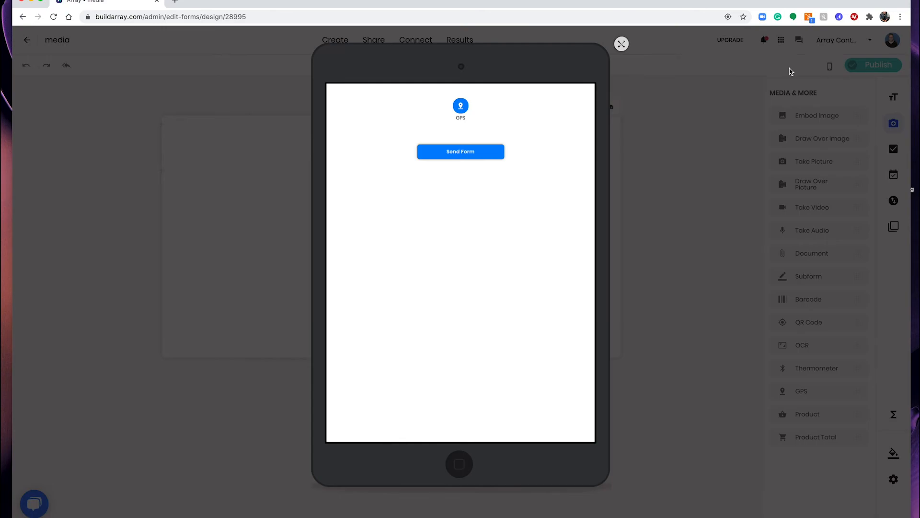
click(460, 106)
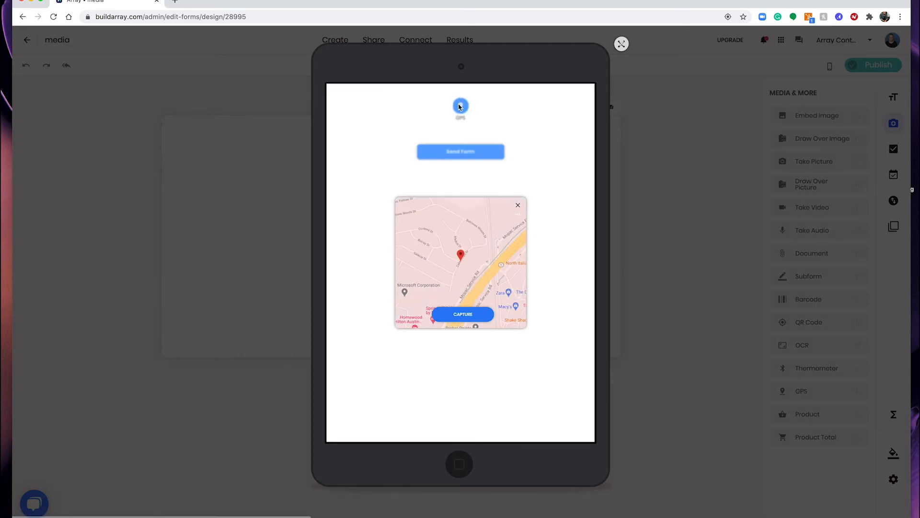
click(475, 314)
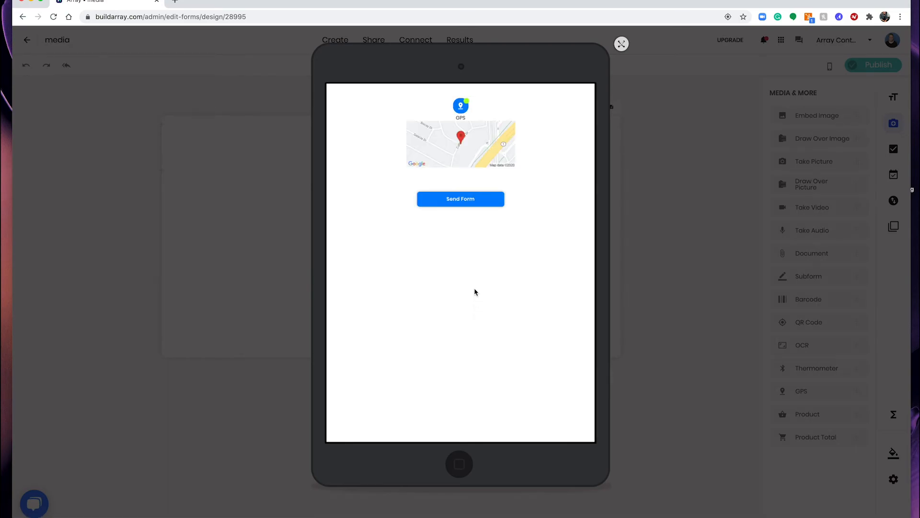
click(621, 45)
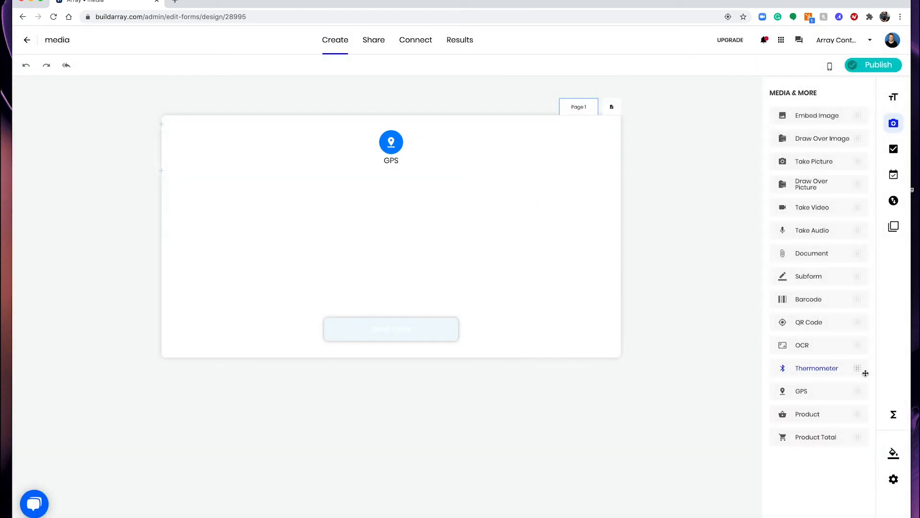
Step: Replace the GPS field with a Product field and a Product Total field below it, accepting the payment support notice
click(600, 150)
click(607, 123)
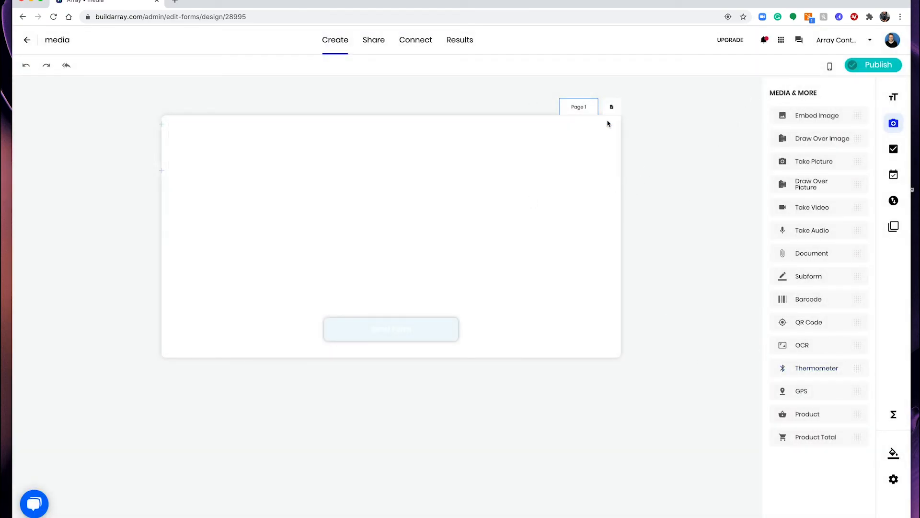
drag(817, 413, 374, 158)
drag(836, 437, 372, 271)
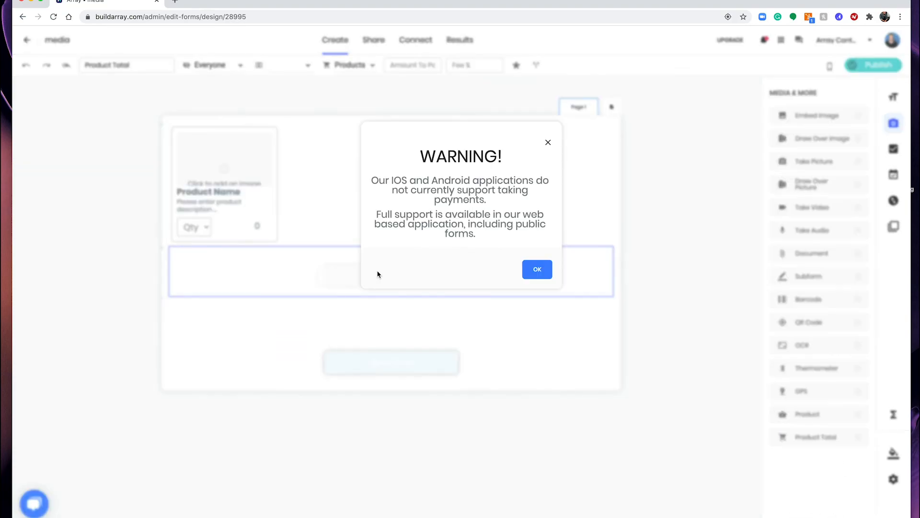
click(533, 277)
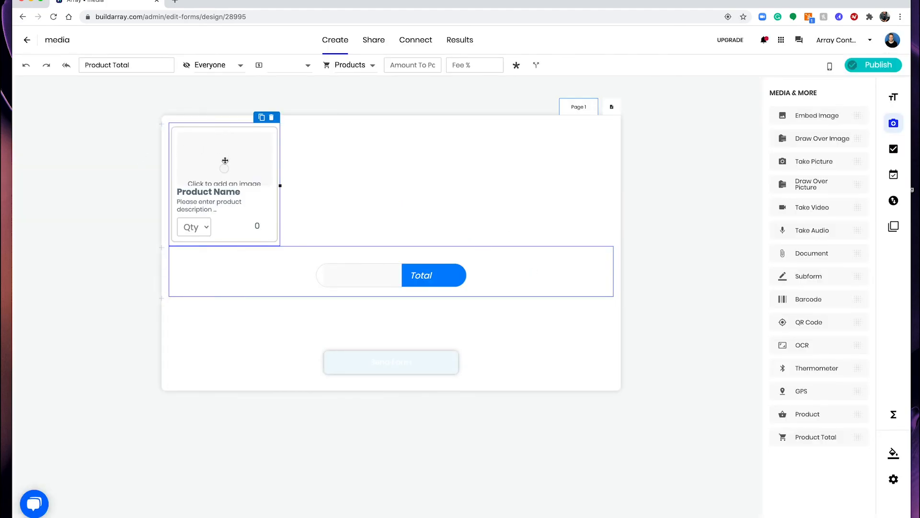
Step: Duplicate the product card twice in the same row and hide the image area on the third card
click(262, 118)
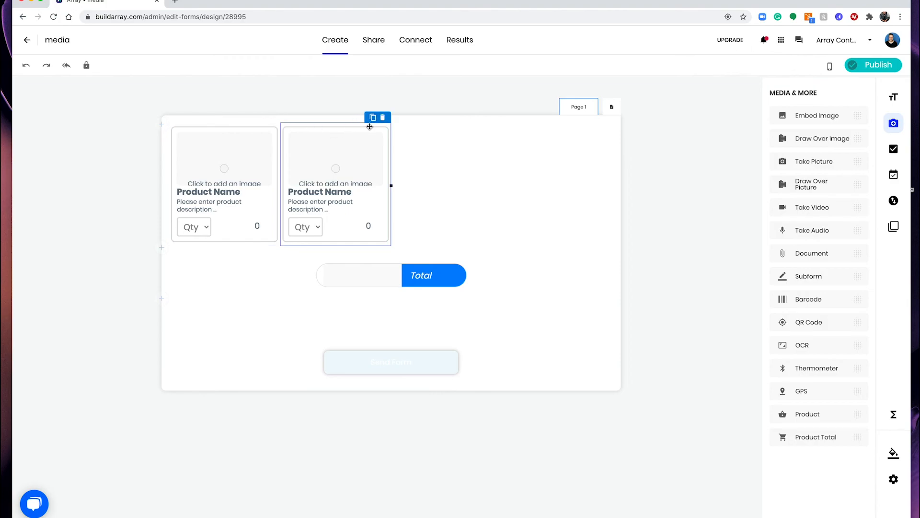
click(373, 118)
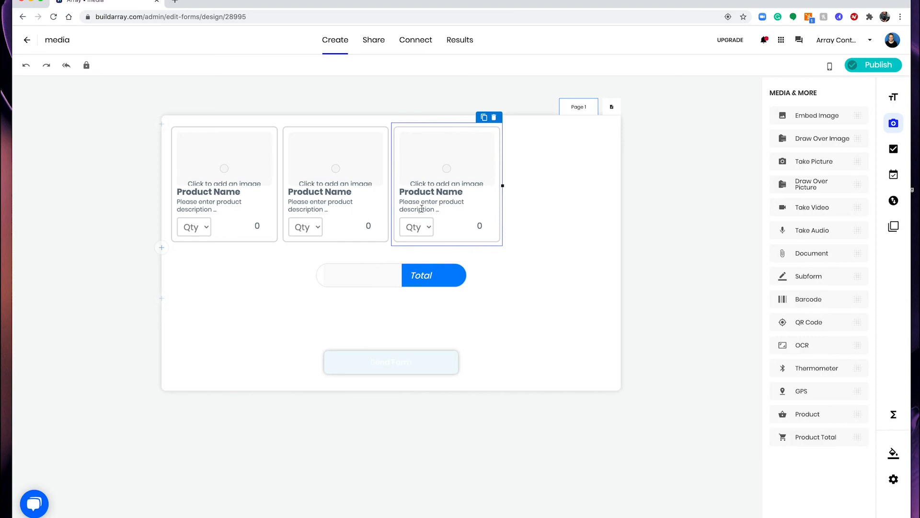
click(473, 125)
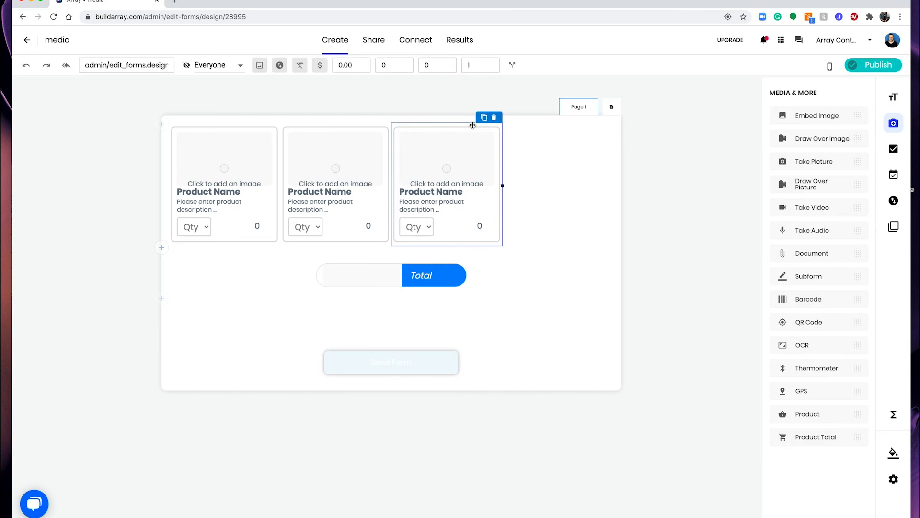
click(260, 67)
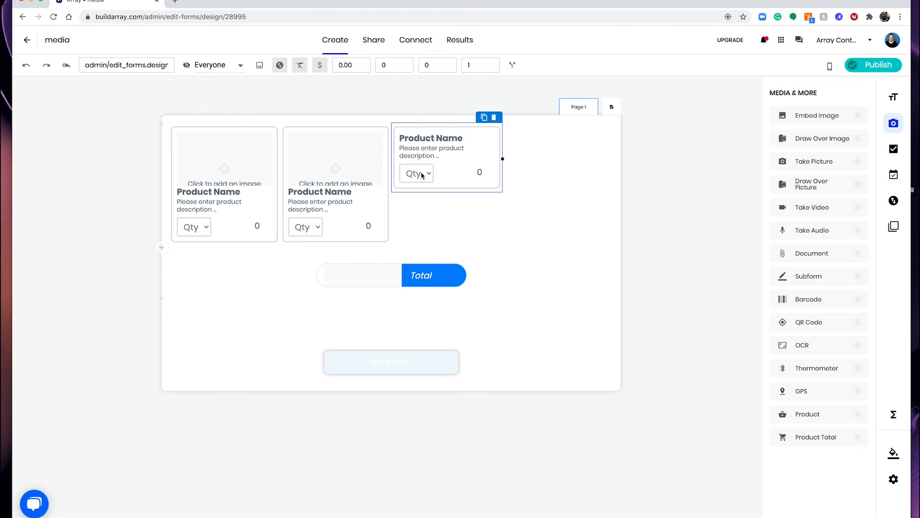
Step: Examine the amount type options of the Product Total field, leaving it on Products
click(396, 261)
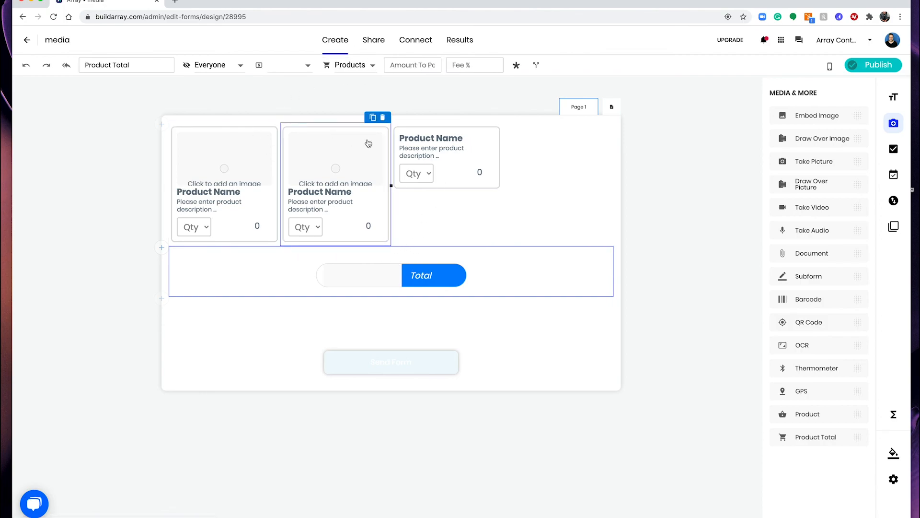
click(370, 65)
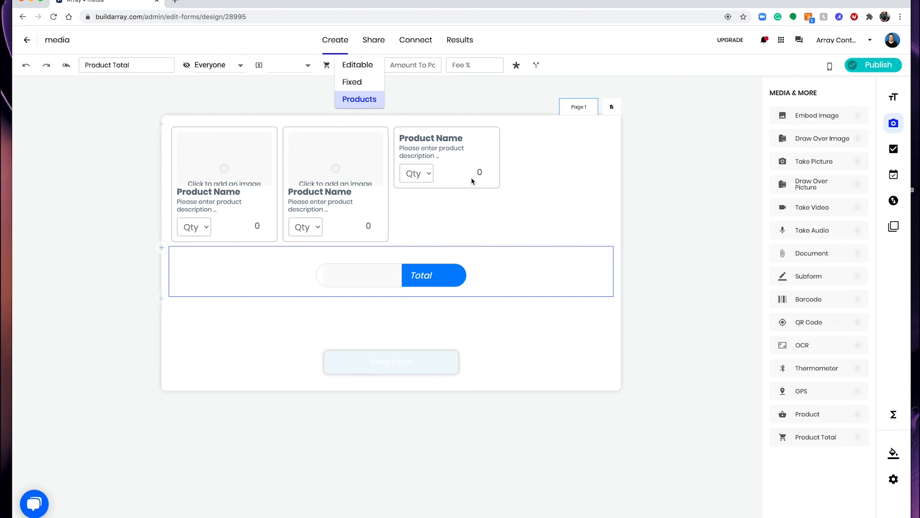
click(589, 179)
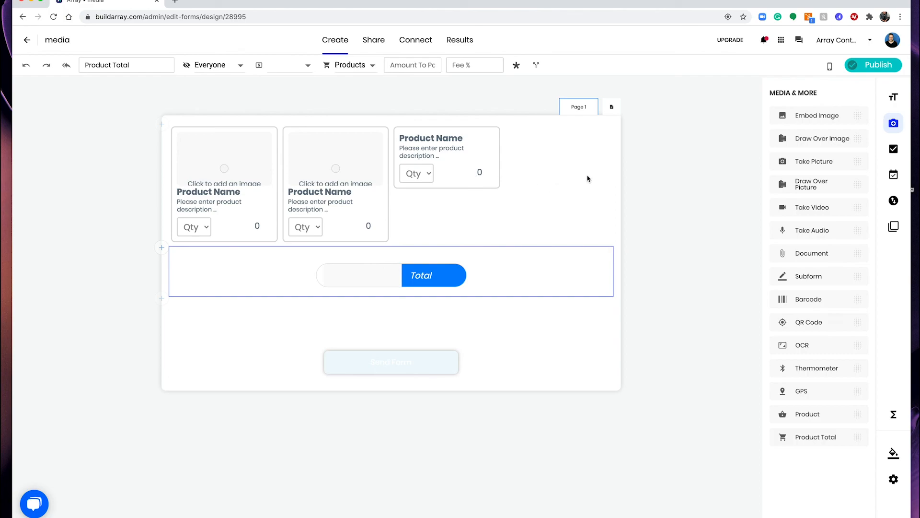